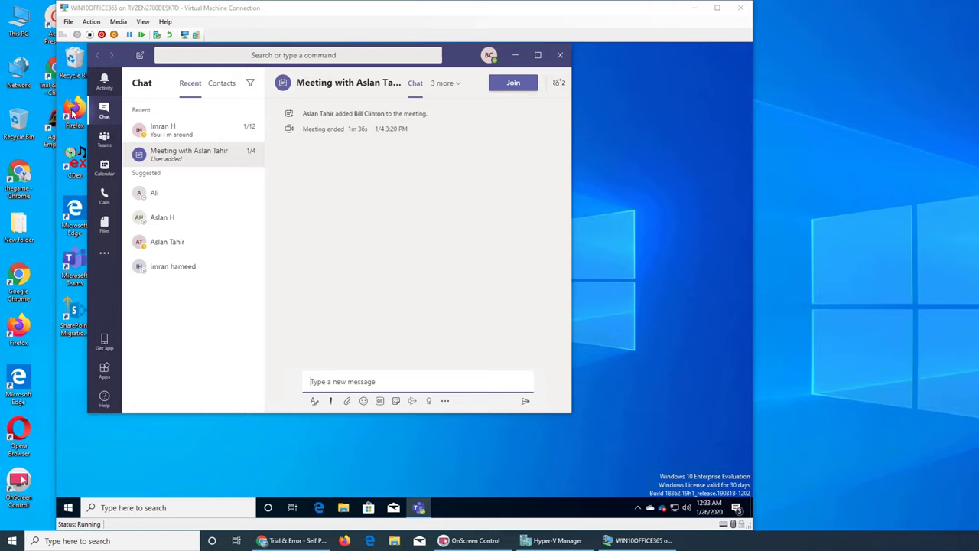
Step: Start Firefox in the virtual machine, close the Microsoft Teams window, and bring the Firefox window back up
double_click(73, 114)
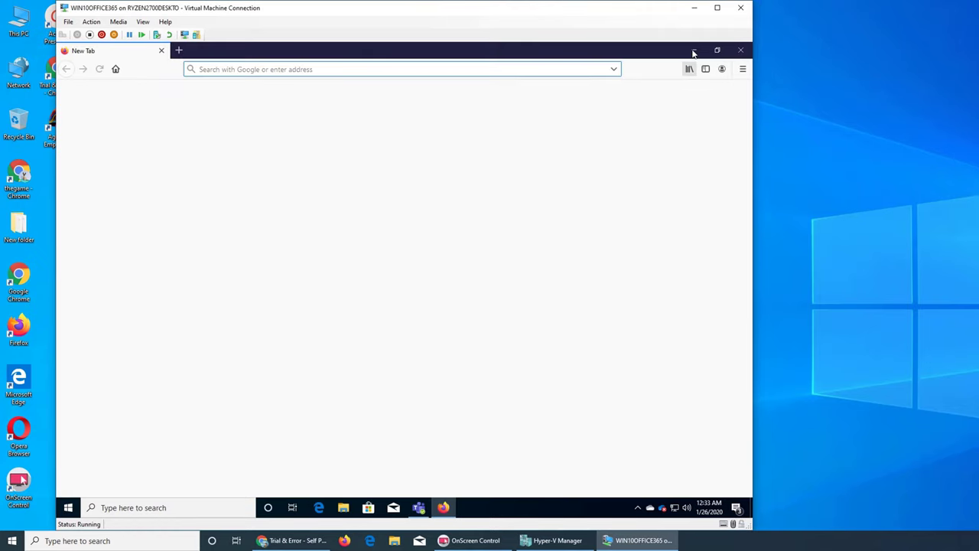
click(693, 51)
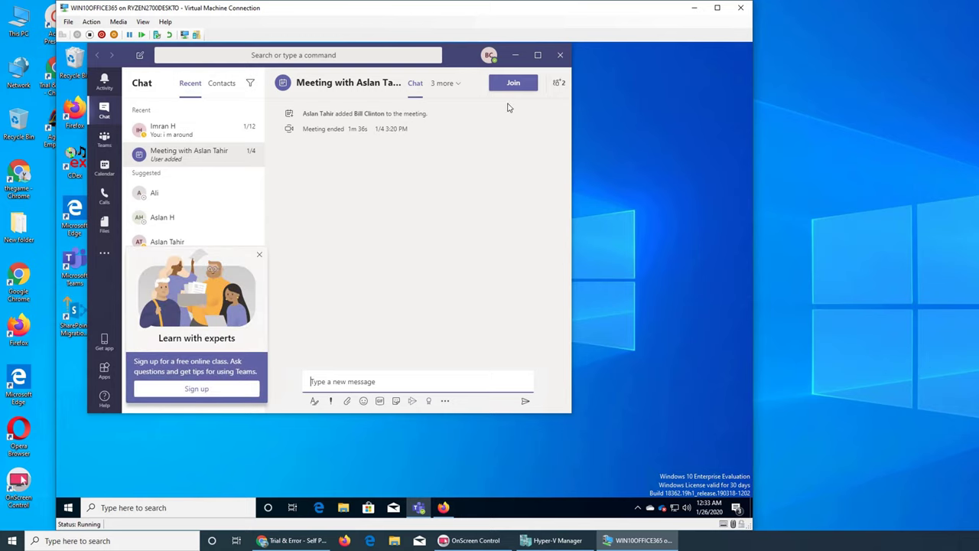
drag(454, 47, 509, 97)
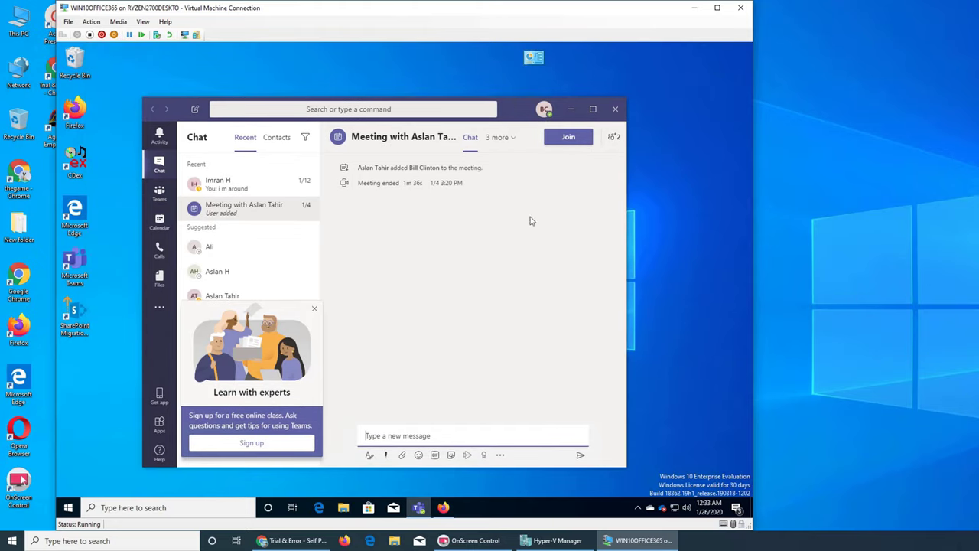
click(615, 108)
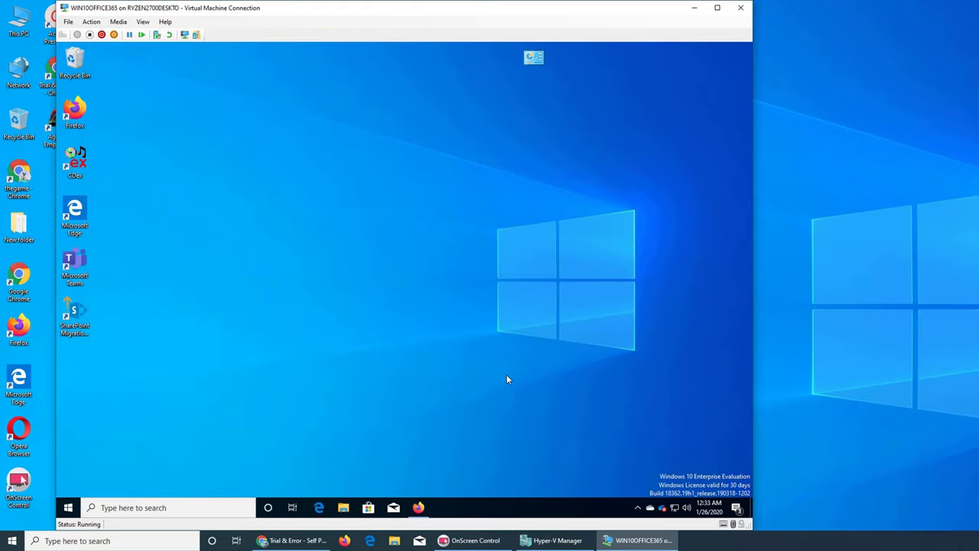
click(418, 507)
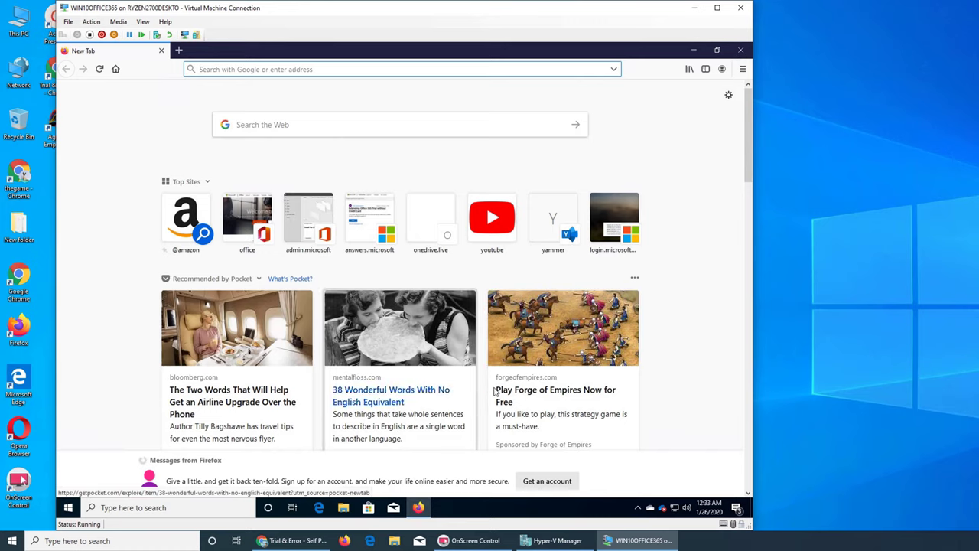
Step: Go to the Microsoft 365 admin center and open its Security & Compliance admin center
click(305, 234)
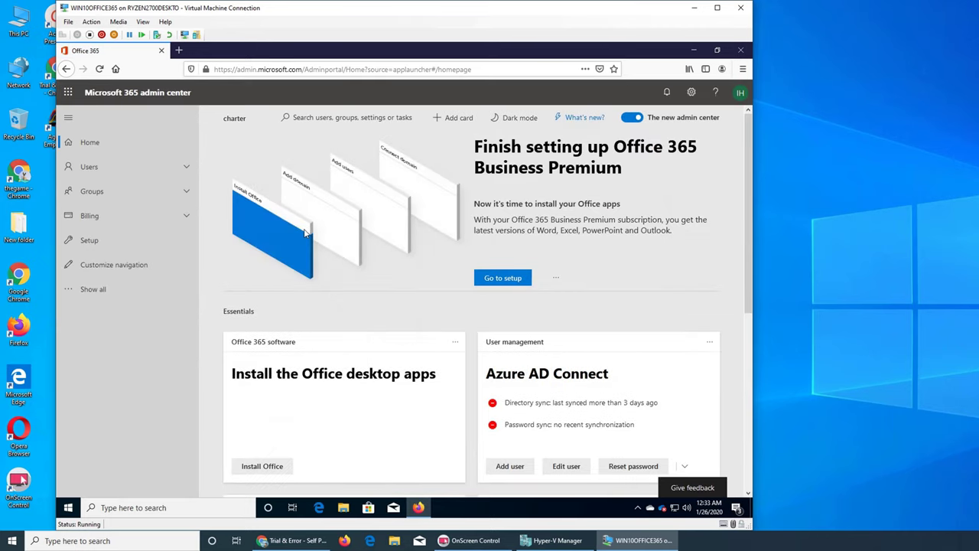
click(94, 290)
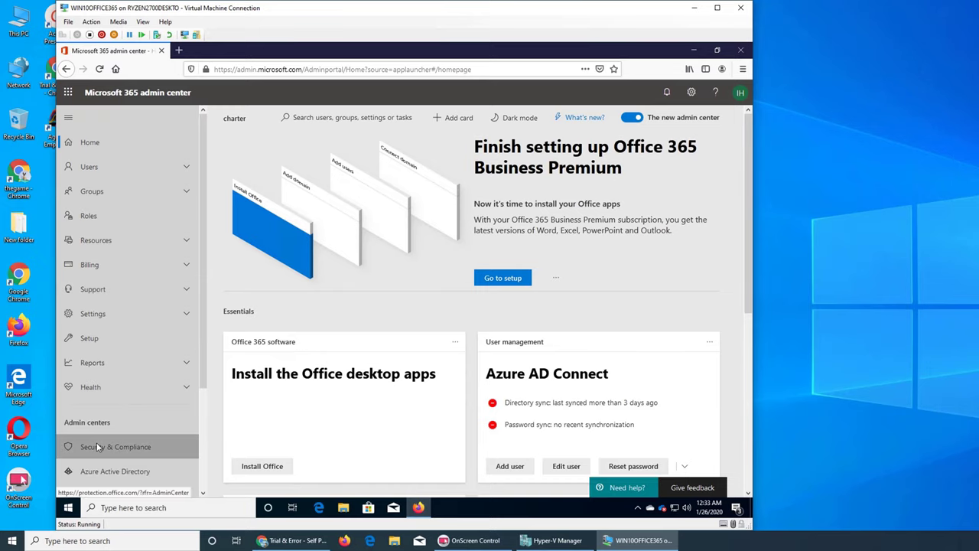
click(96, 446)
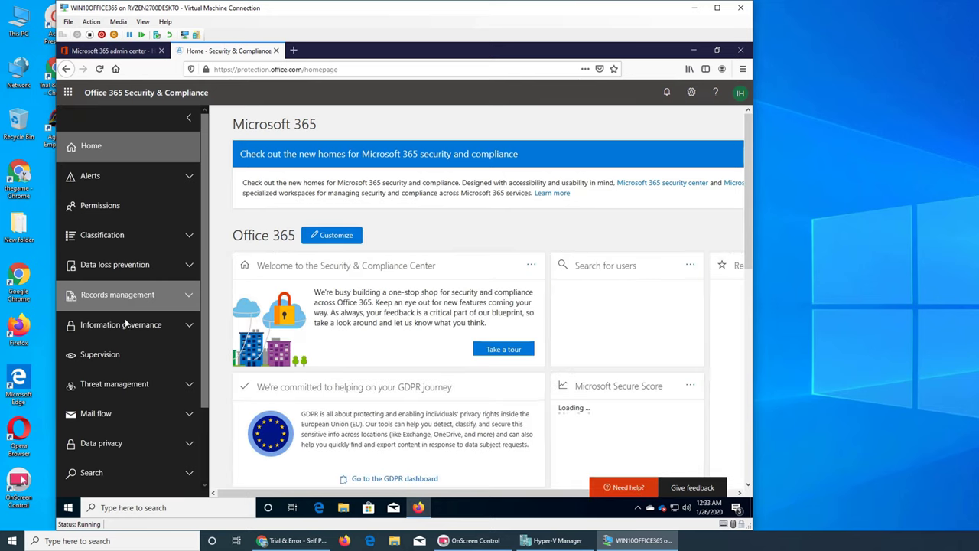
Step: Open the Information governance dashboard, review the toolbox's Prepare, Govern and Monitor & respond tasks, and close the toolbox
click(120, 330)
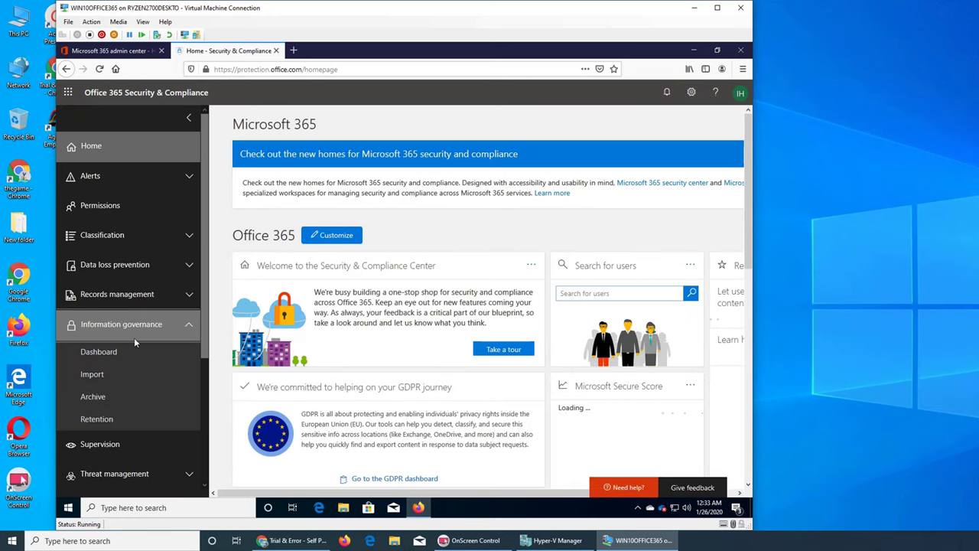
click(120, 354)
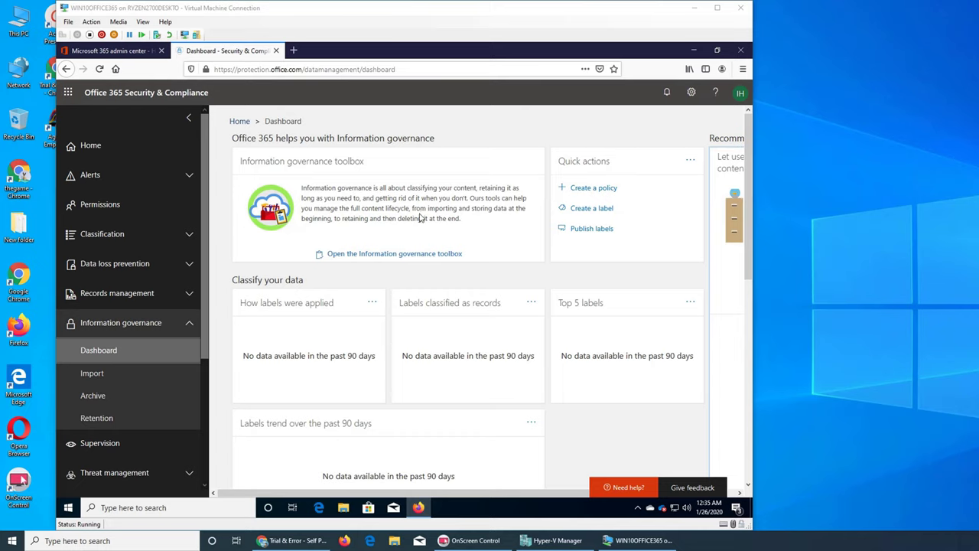
click(426, 254)
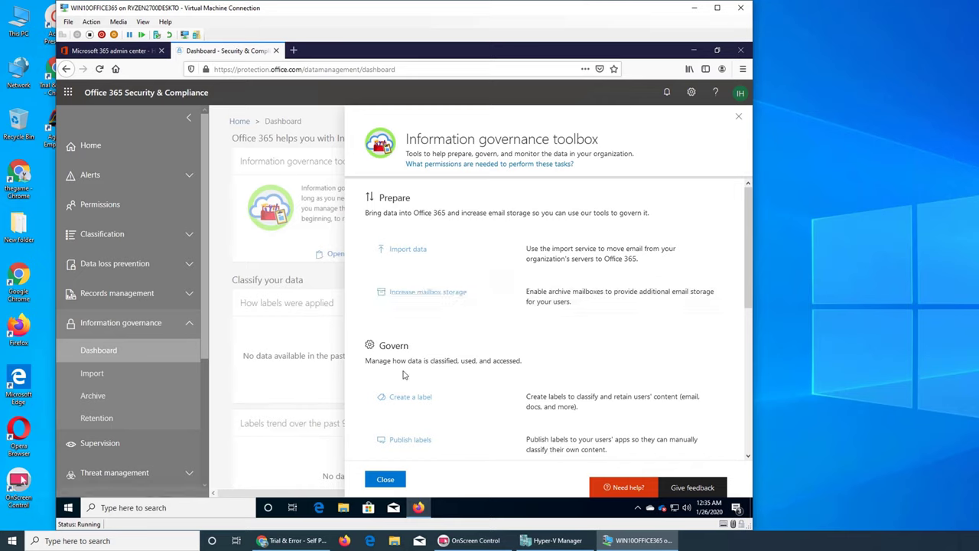
scroll(509, 455, down, 2)
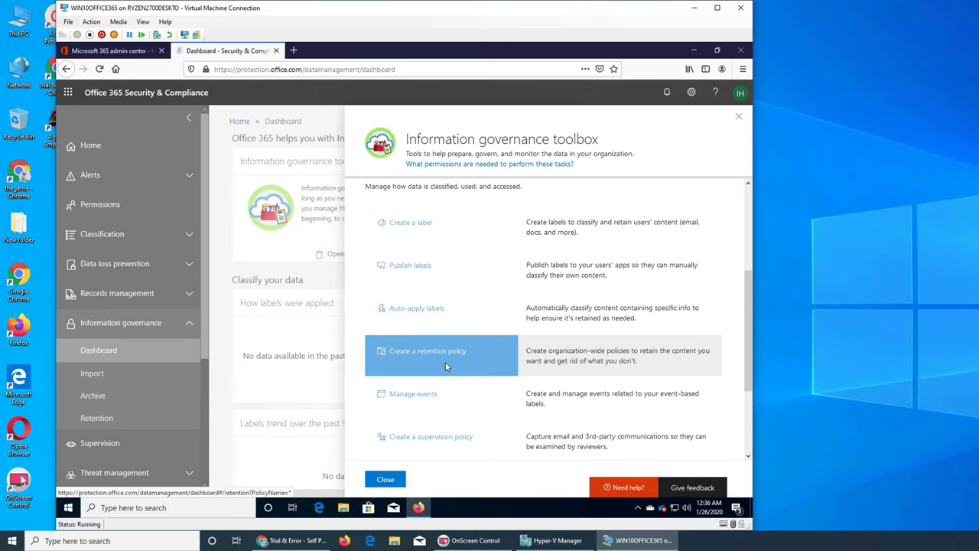
scroll(446, 366, down, 3)
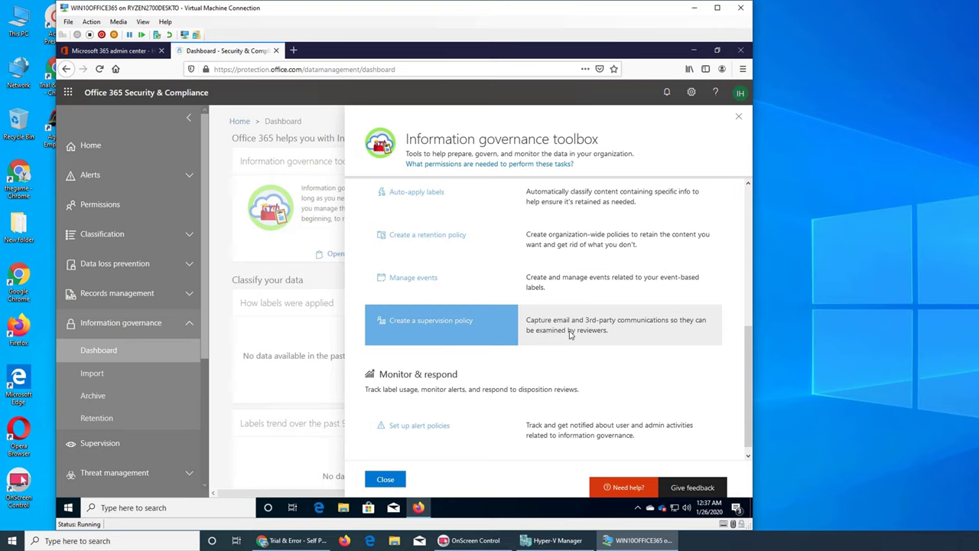
scroll(574, 333, down, 1)
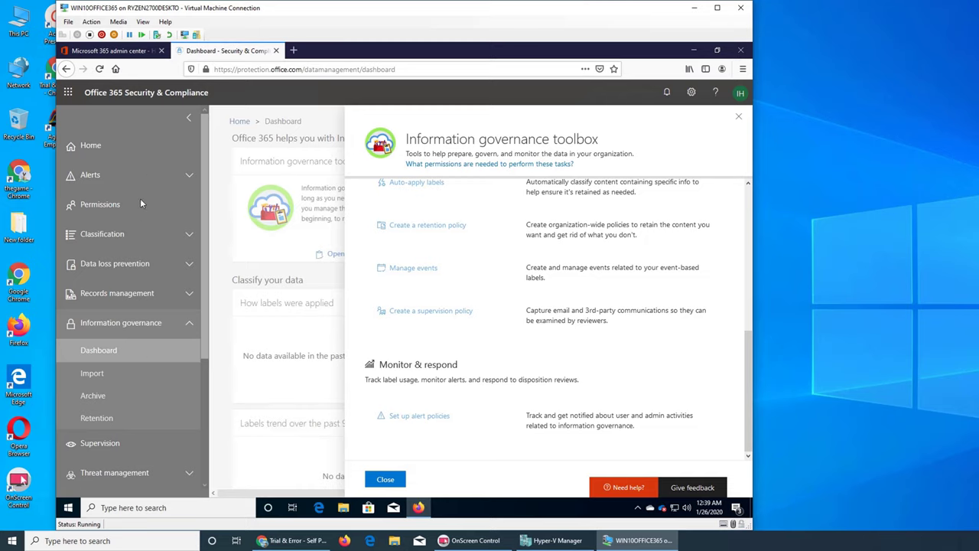
click(385, 480)
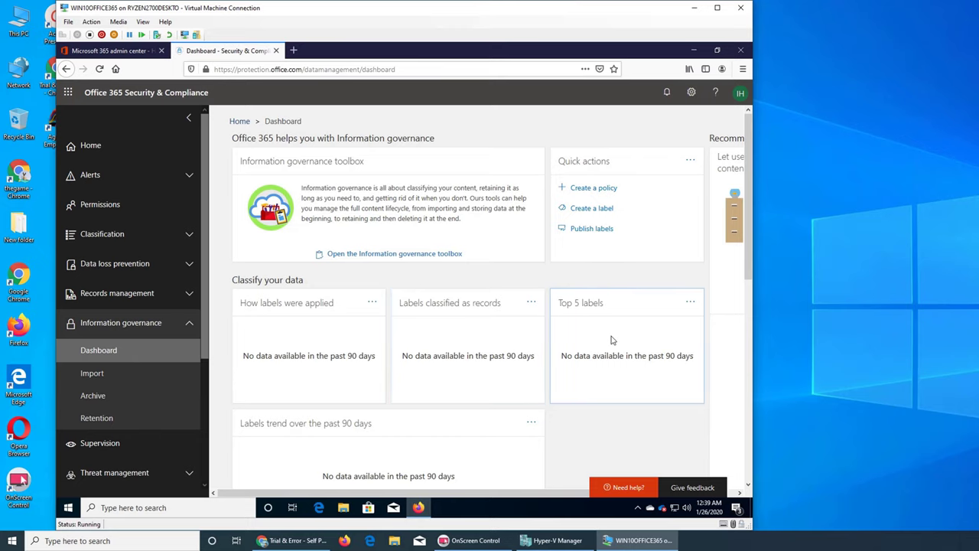
Step: Review the Information governance dashboard's label reports and its retention, online archive and content overview cards
scroll(612, 340, down, 1)
scroll(612, 340, down, 3)
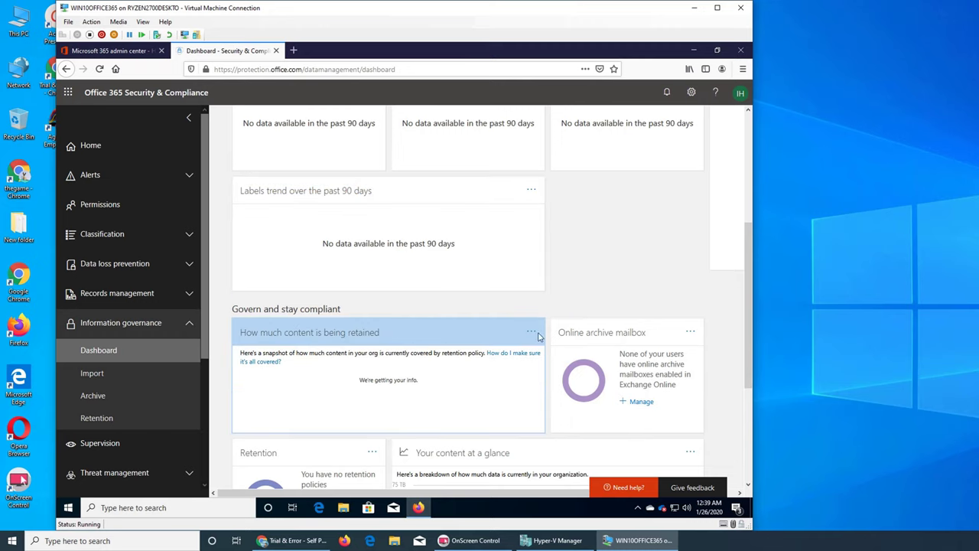
scroll(562, 346, down, 1)
scroll(562, 346, down, 2)
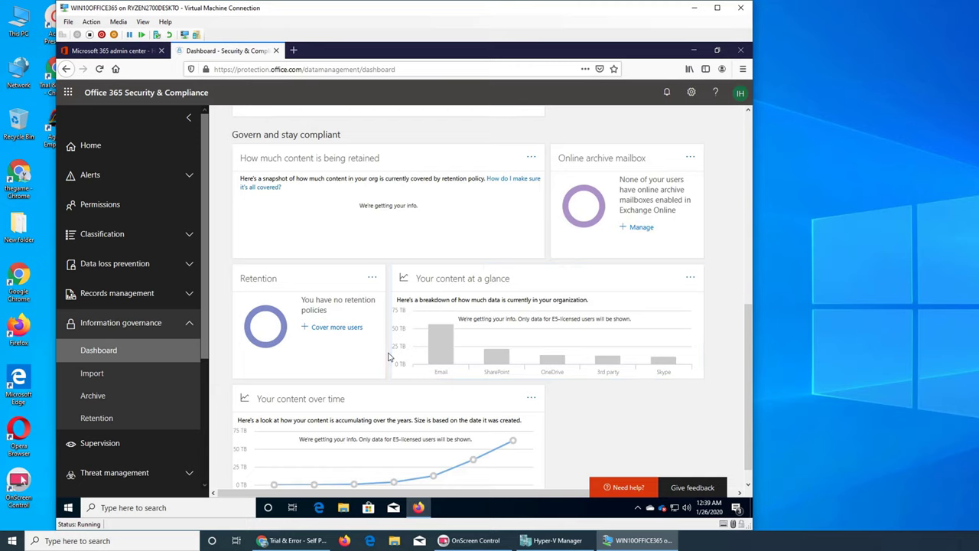
scroll(299, 277, down, 1)
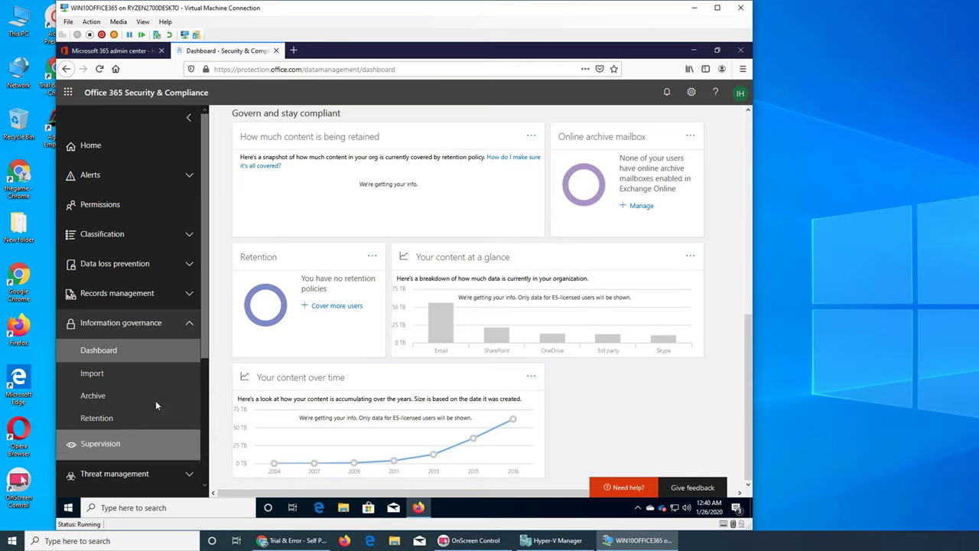
Step: Open the Information governance Import page and view its Import PST Files section
click(107, 376)
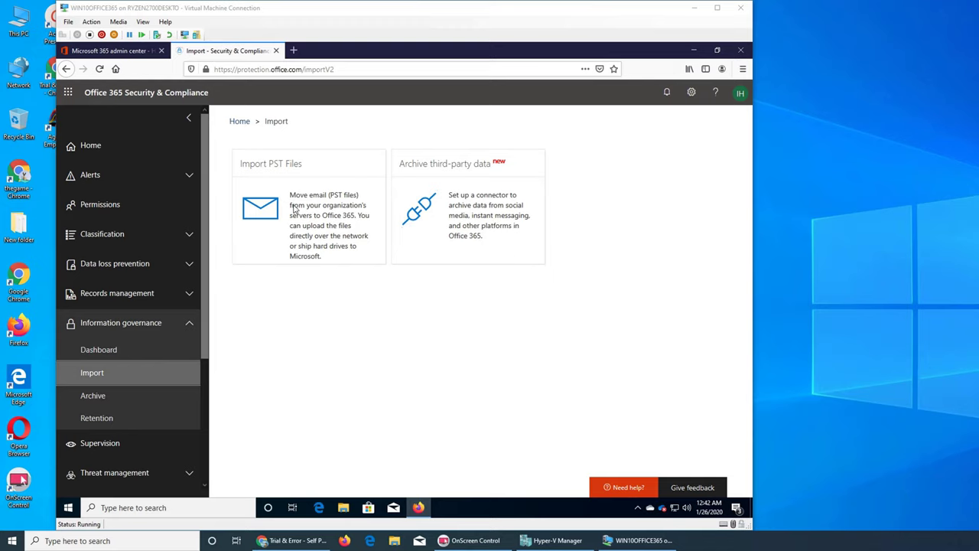
click(262, 217)
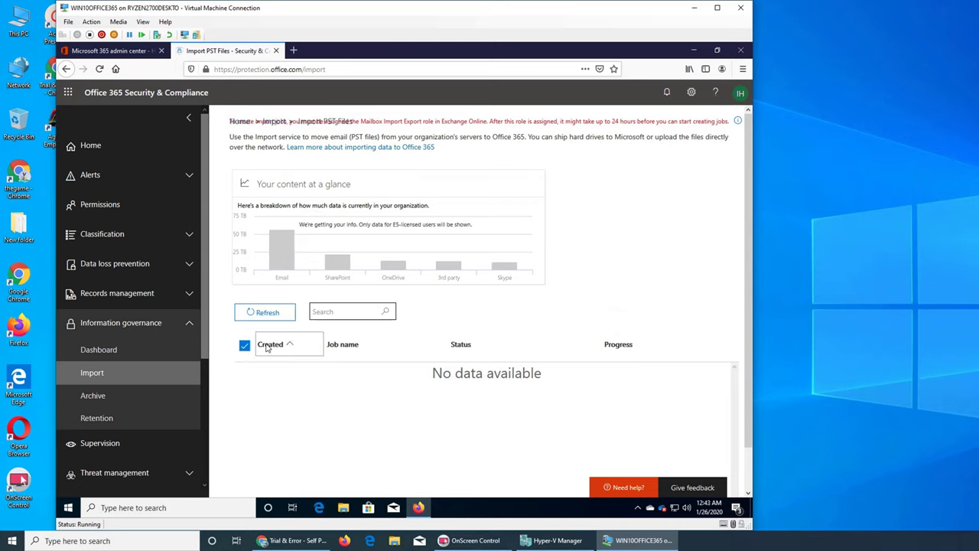
Step: Open the Archive page and highlight the description's wording about messages older than two years
click(114, 398)
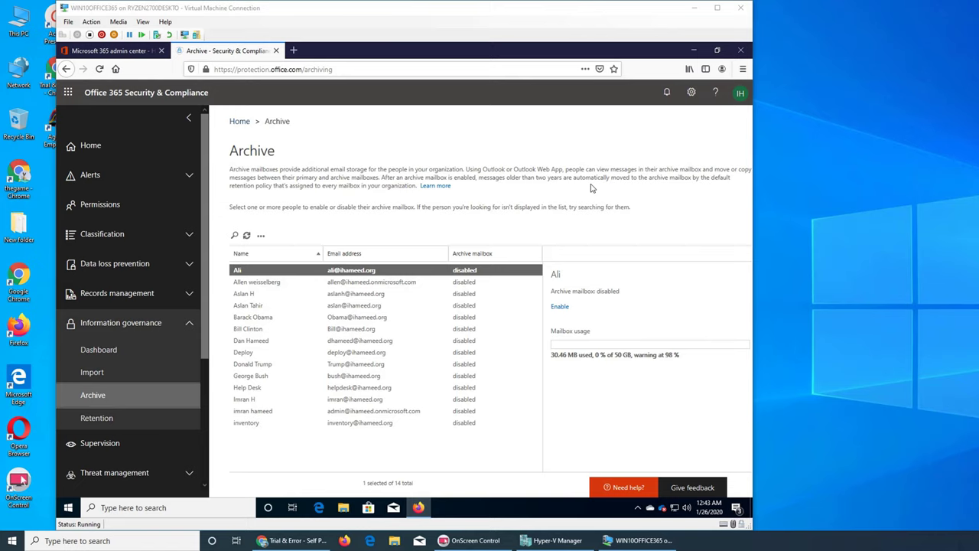
click(509, 180)
triple_click(547, 178)
click(540, 184)
drag(506, 179, 593, 180)
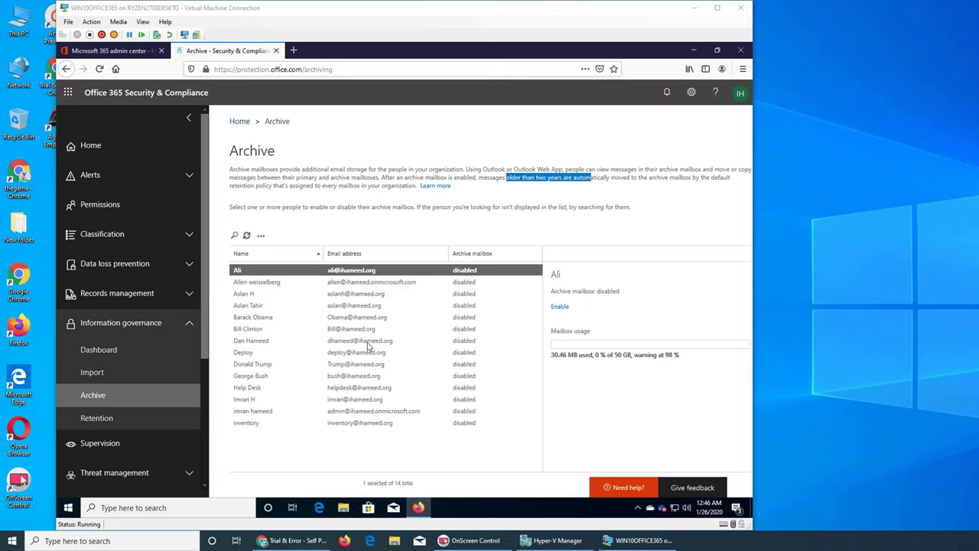
Step: Try to enable the archive mailbox for the first user in the list
click(562, 306)
click(501, 378)
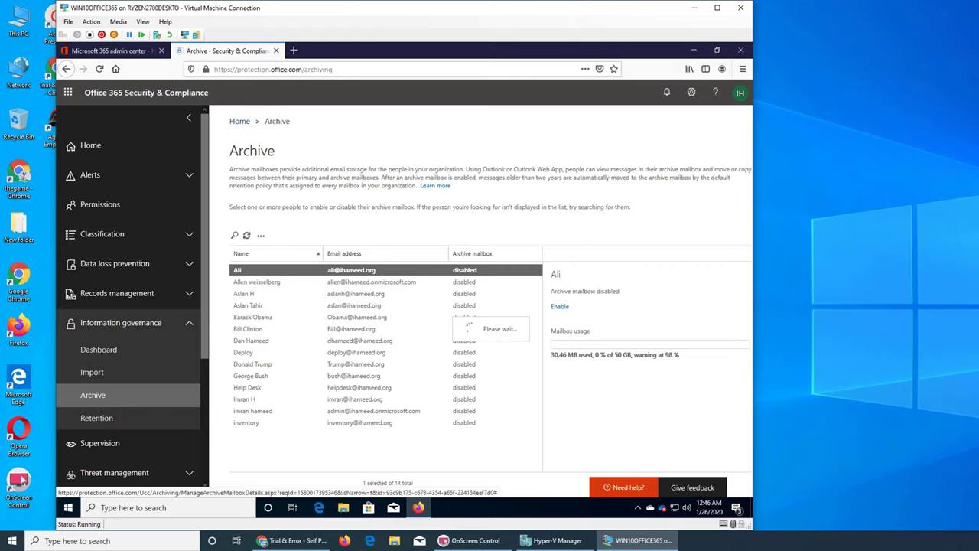
click(955, 445)
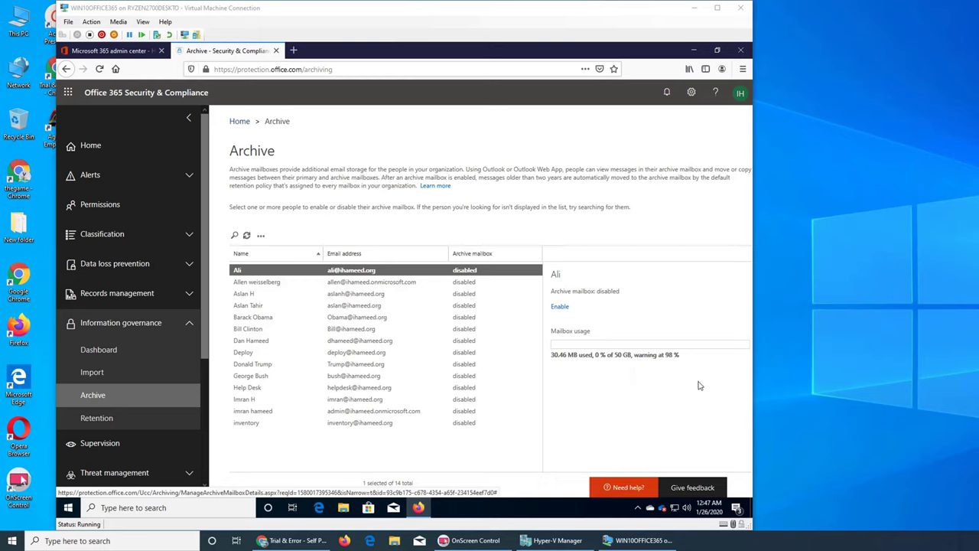
Step: Enable the archive mailbox for the fourth user in the list, accepting that items older than two years are moved
click(463, 290)
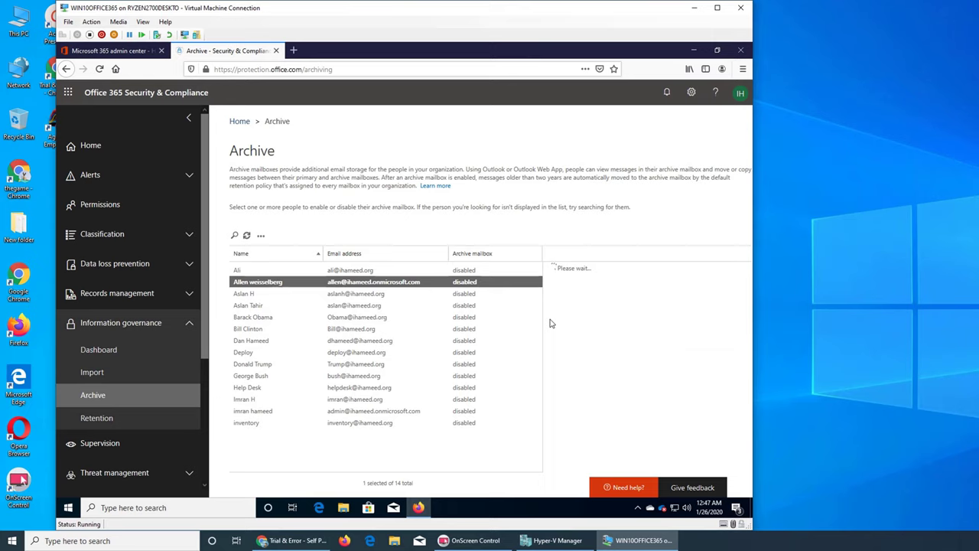
click(314, 305)
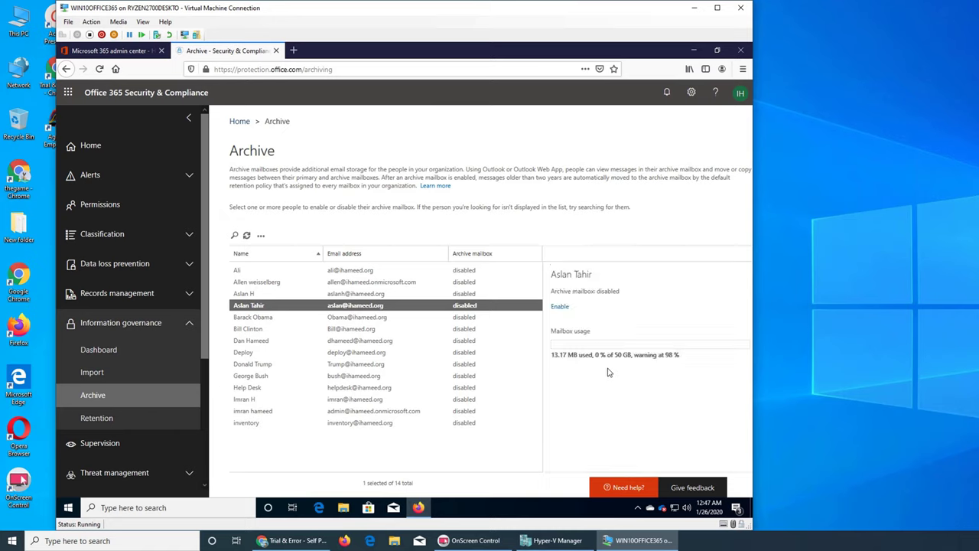
click(561, 304)
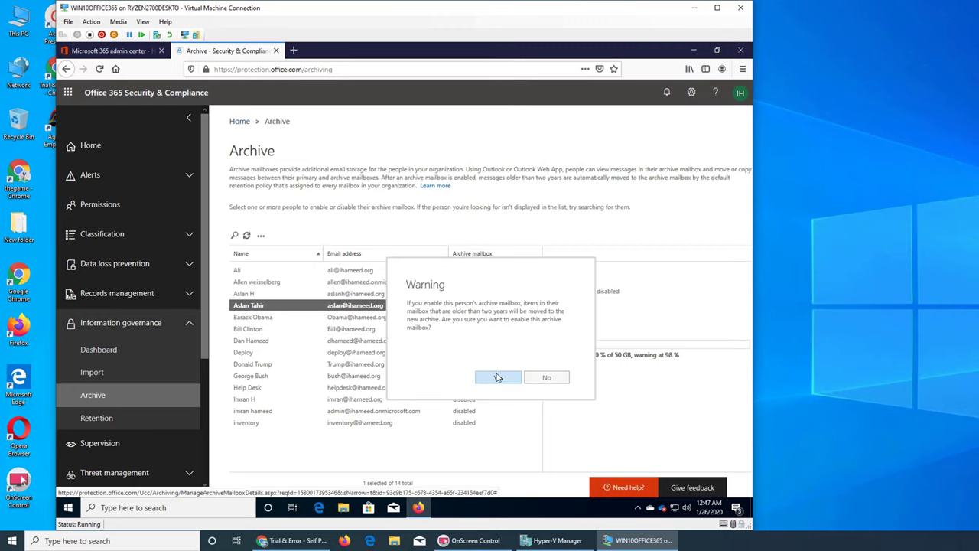
click(497, 377)
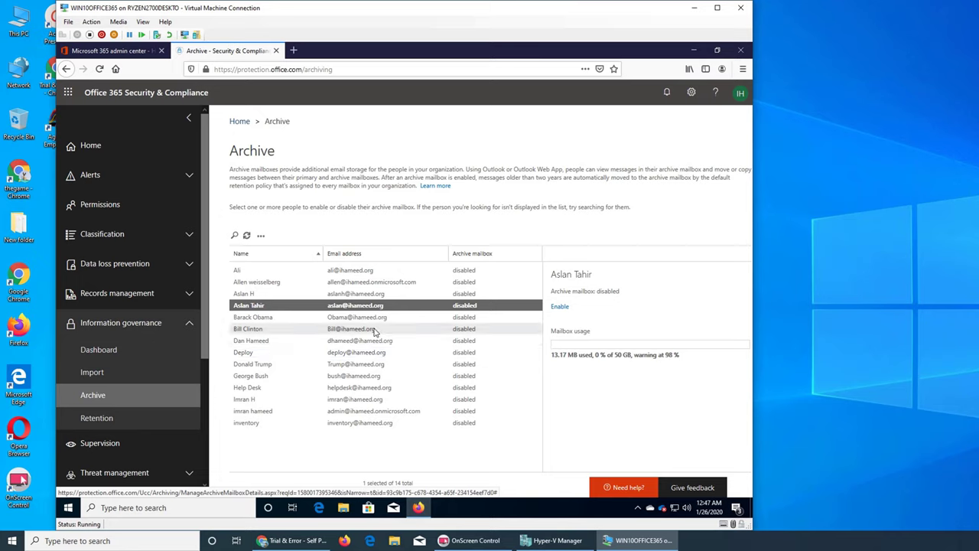
Step: Enable the archive mailbox for the user listed directly below Help Desk, accepting the move of older items
click(360, 401)
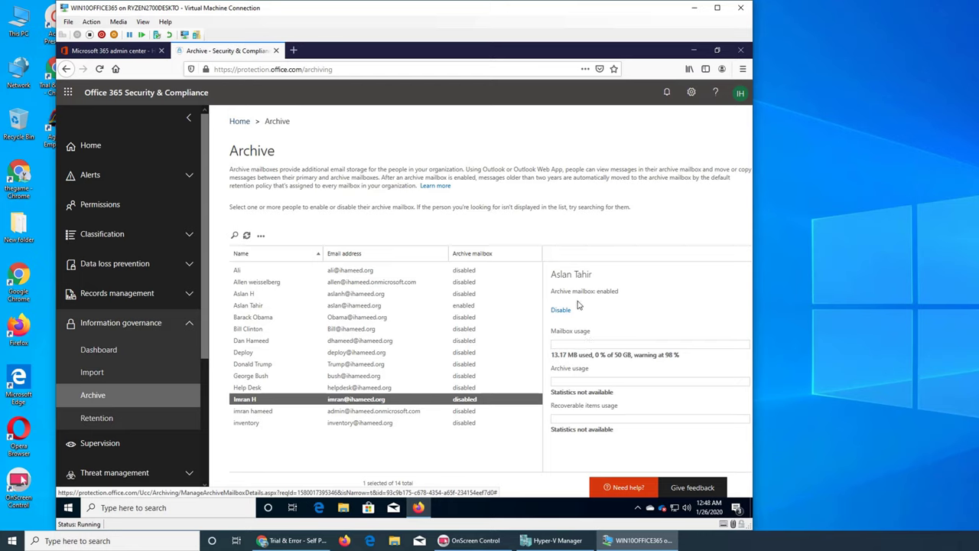
click(451, 399)
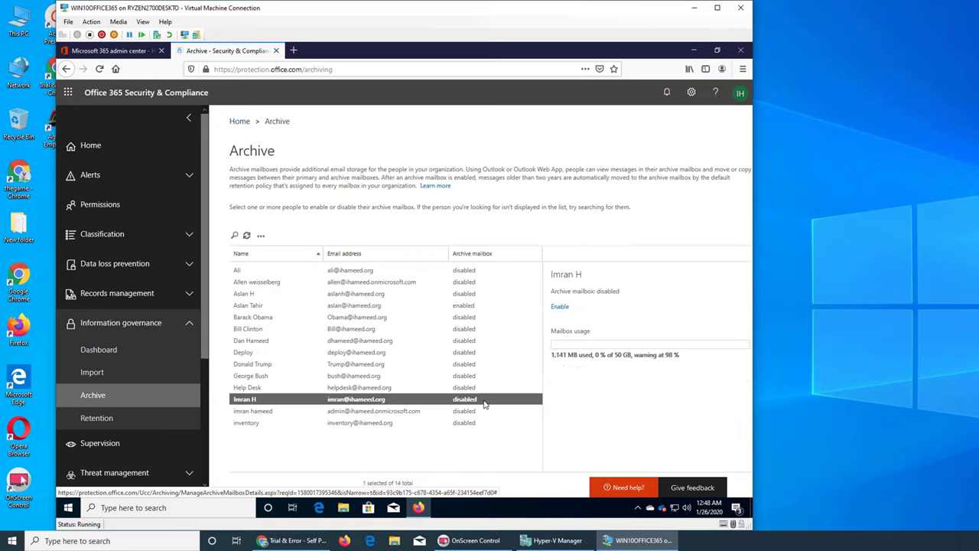
click(560, 308)
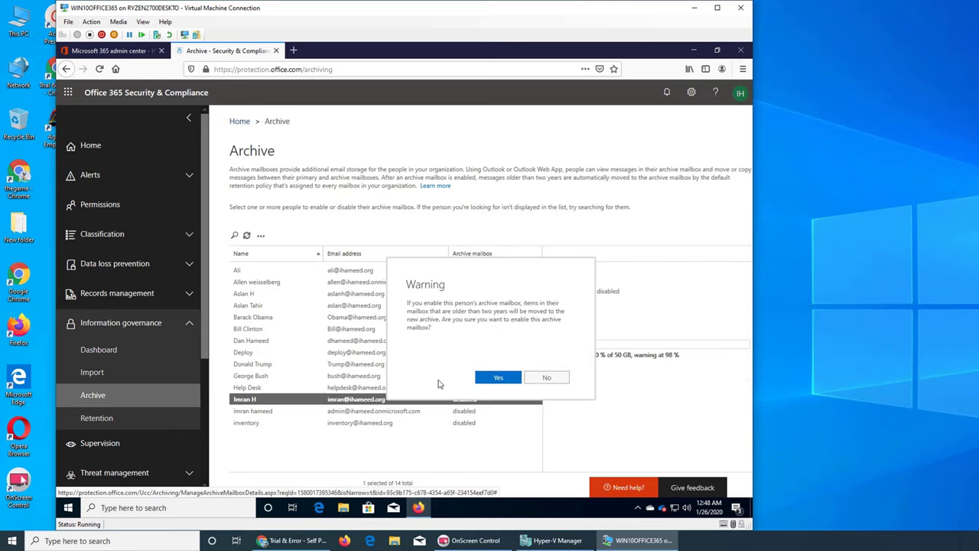
click(493, 376)
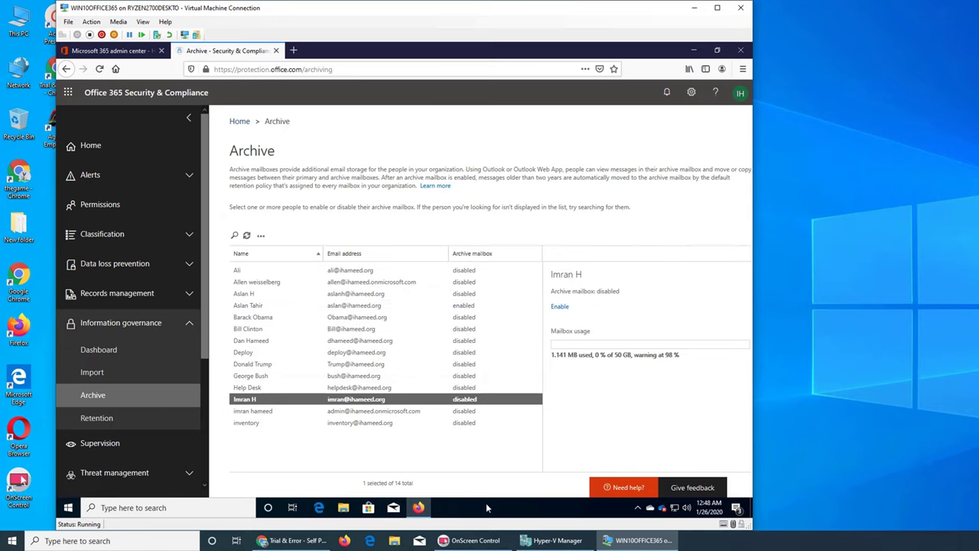
Step: Examine the Retention page and the first page of its policy creation wizard, leaving the wizard without creating a policy
click(131, 425)
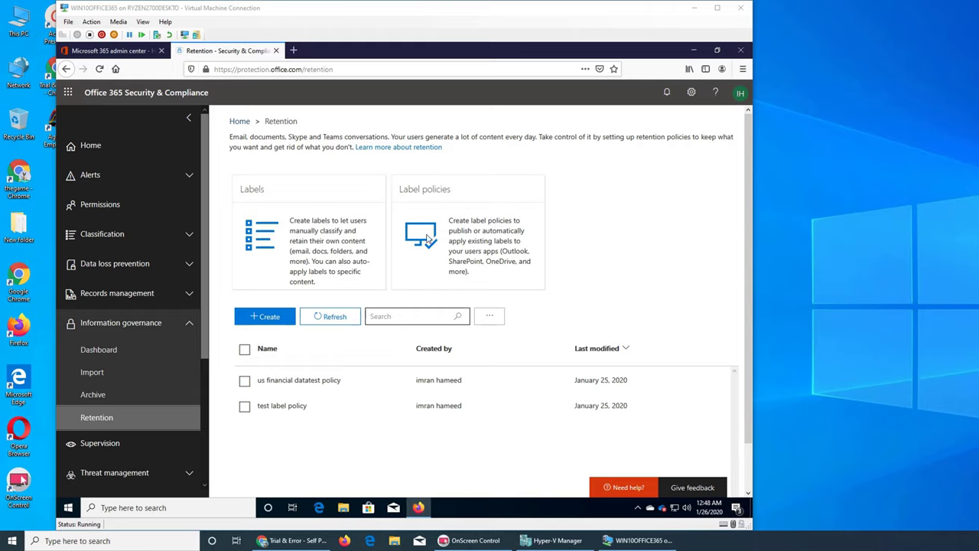
click(408, 200)
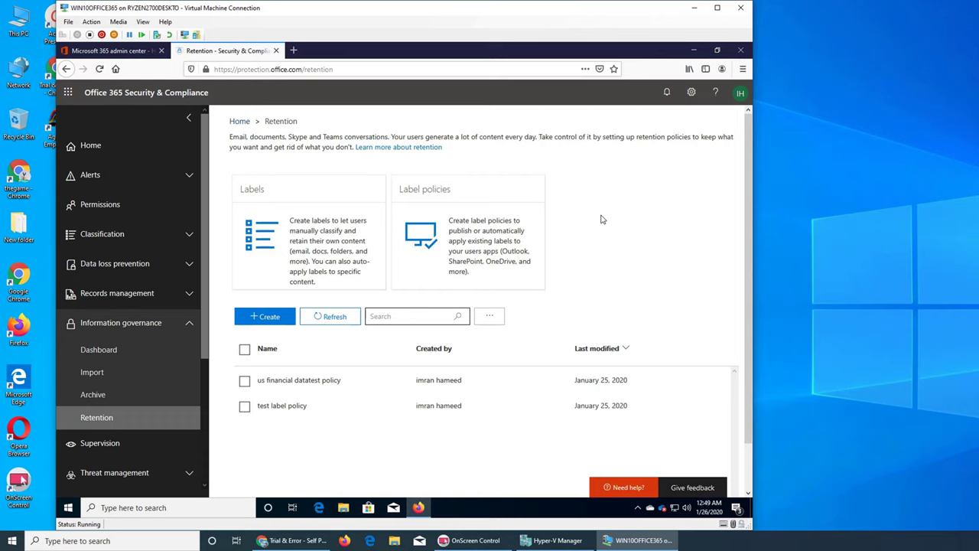
scroll(600, 219, down, 1)
scroll(600, 218, up, 1)
click(269, 325)
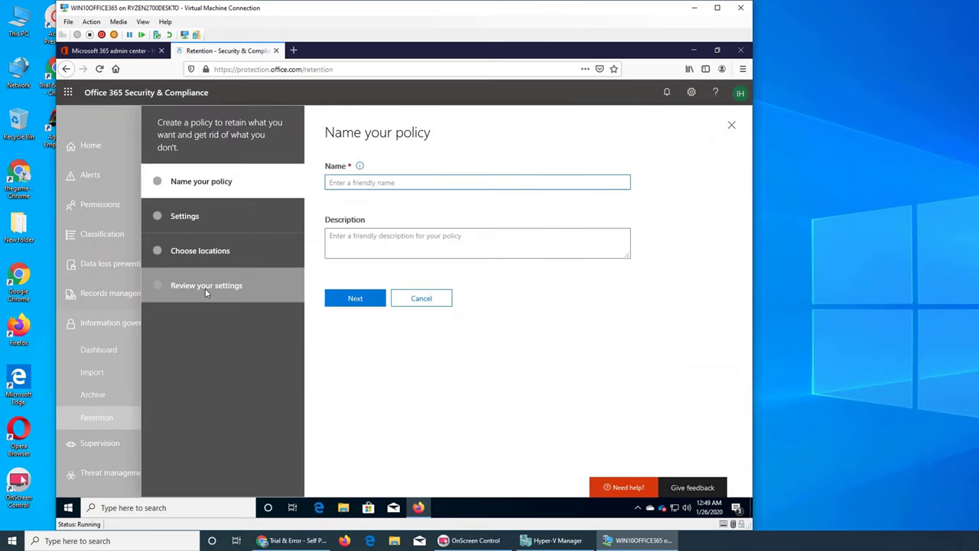
click(422, 301)
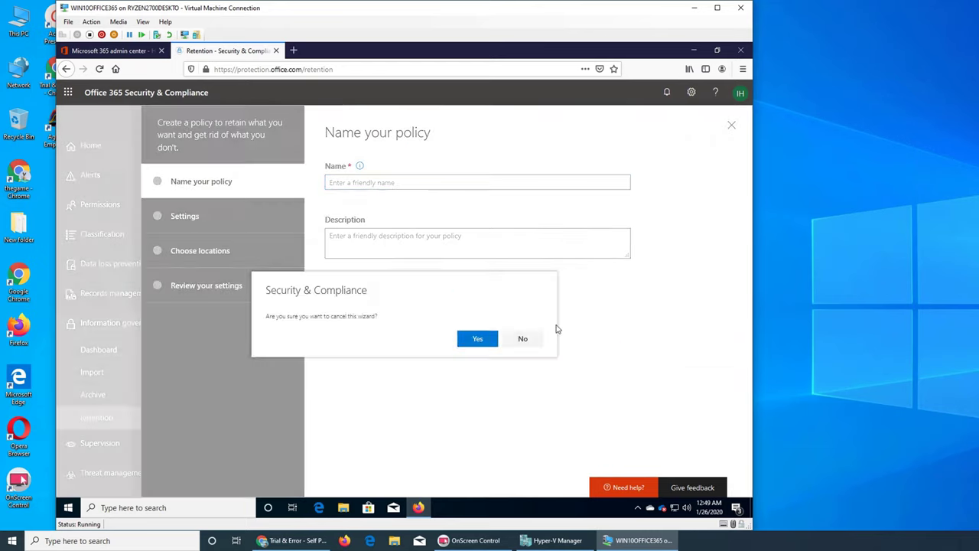
click(476, 340)
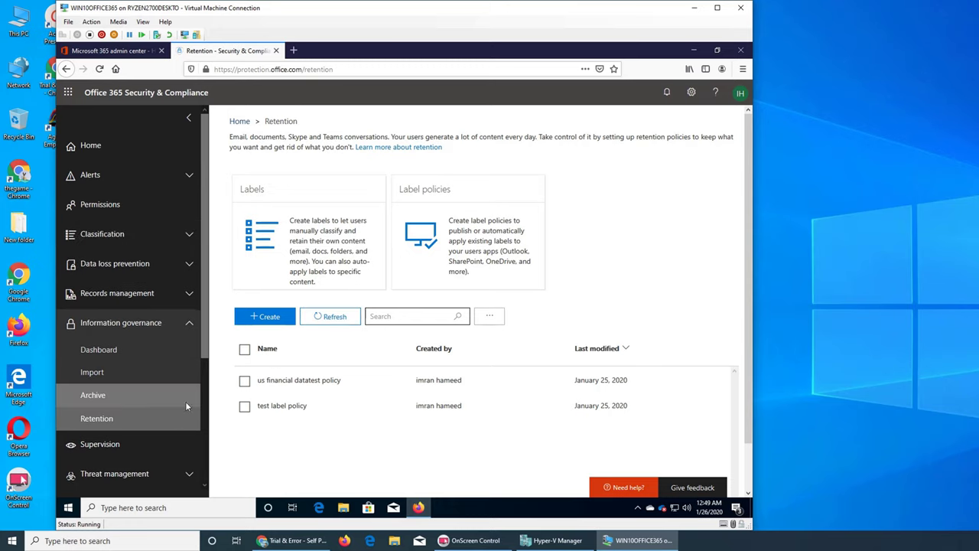
Step: Return to the Archive page's list of user mailboxes
click(127, 405)
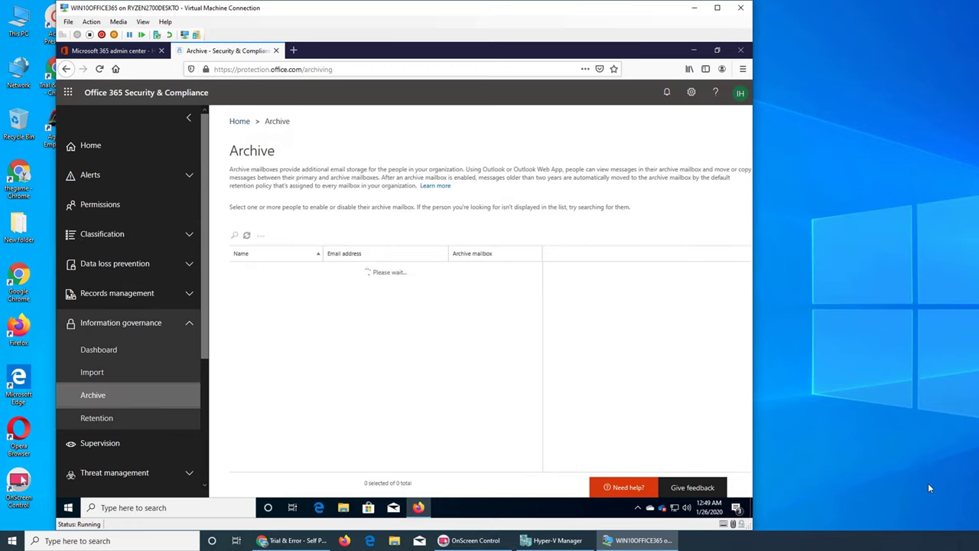